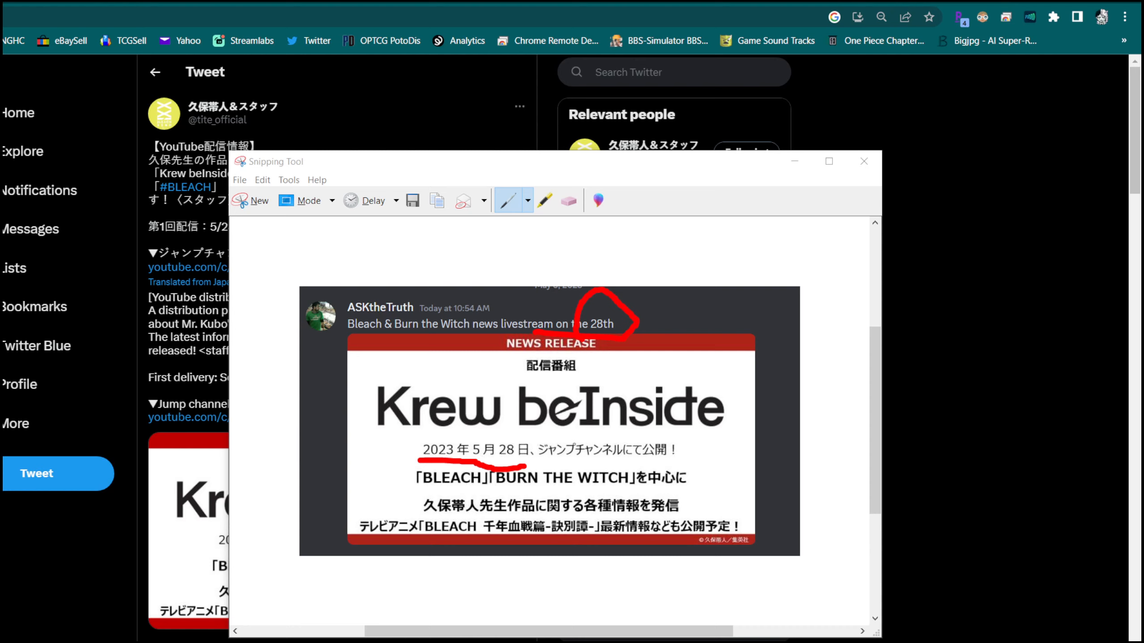
- Bring up the Windows calendar flyout beside the annotated Krew beInside snip to check the date
key(super+alt+d)
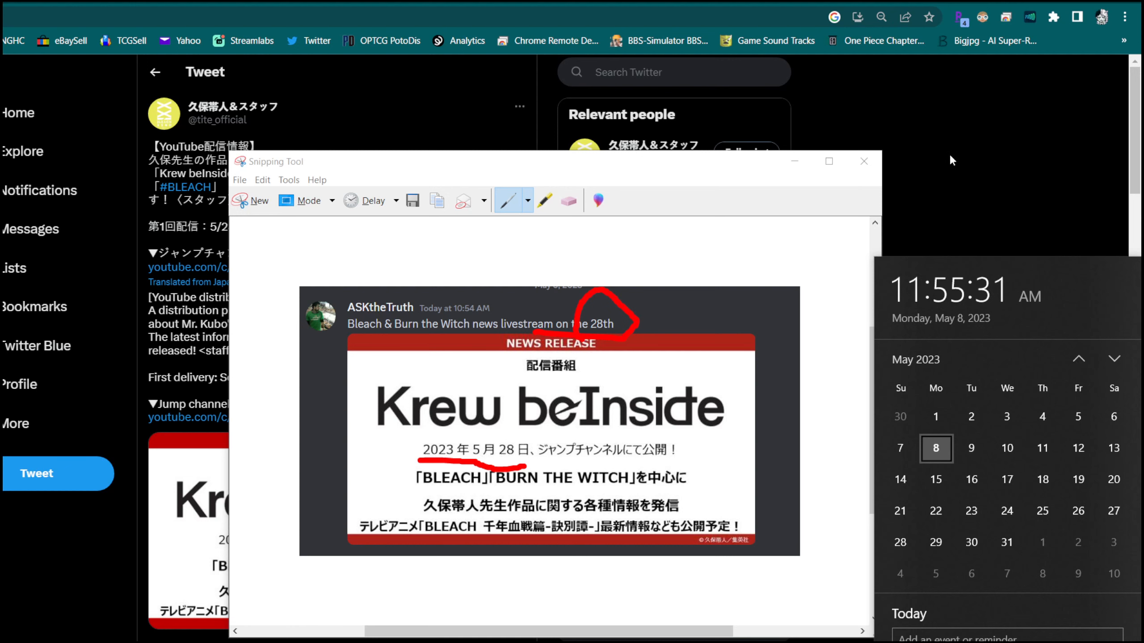
- Dismiss the calendar and bring Chrome forward to show the translated Krew beInside tweet
click(969, 169)
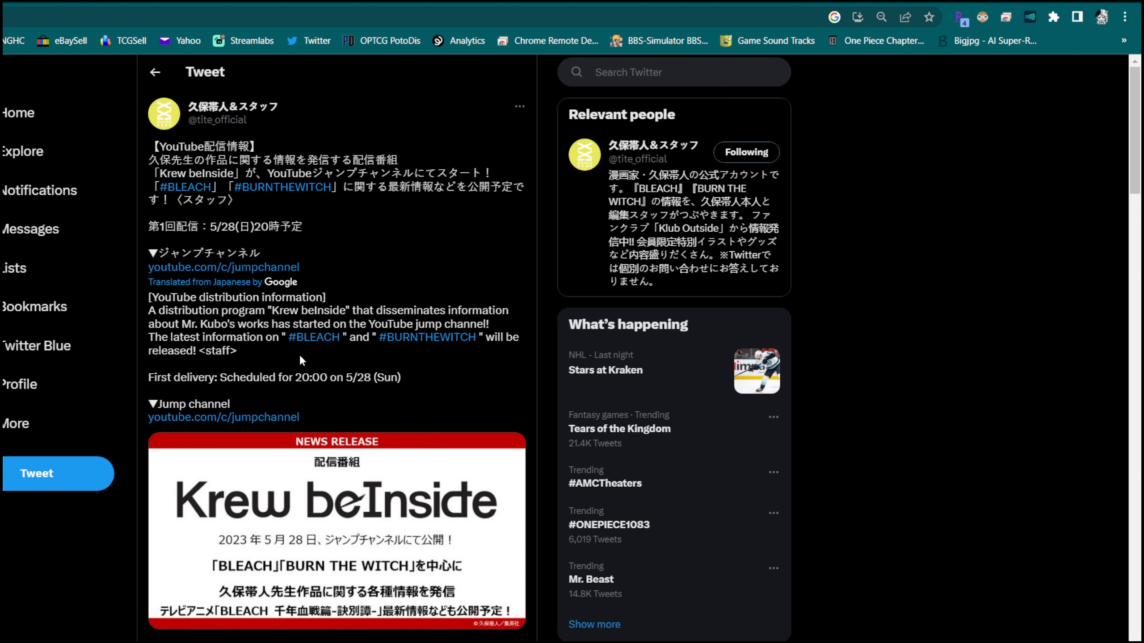
mouse_move(290, 310)
mouse_down()
mouse_move(347, 338)
mouse_move(483, 350)
mouse_move(494, 339)
mouse_up()
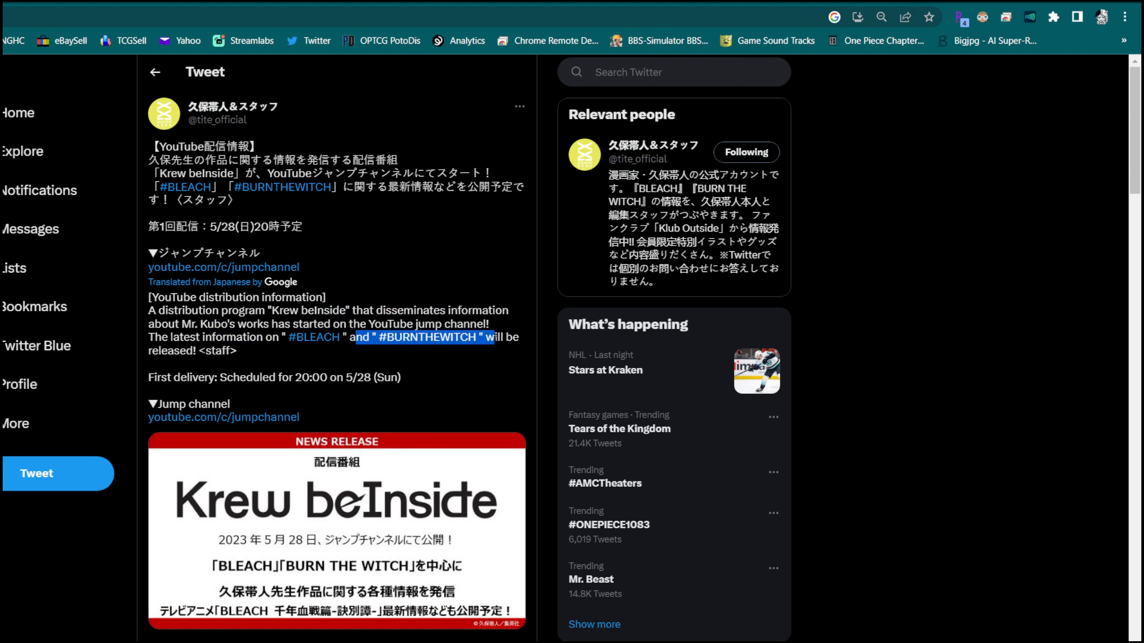
click(425, 362)
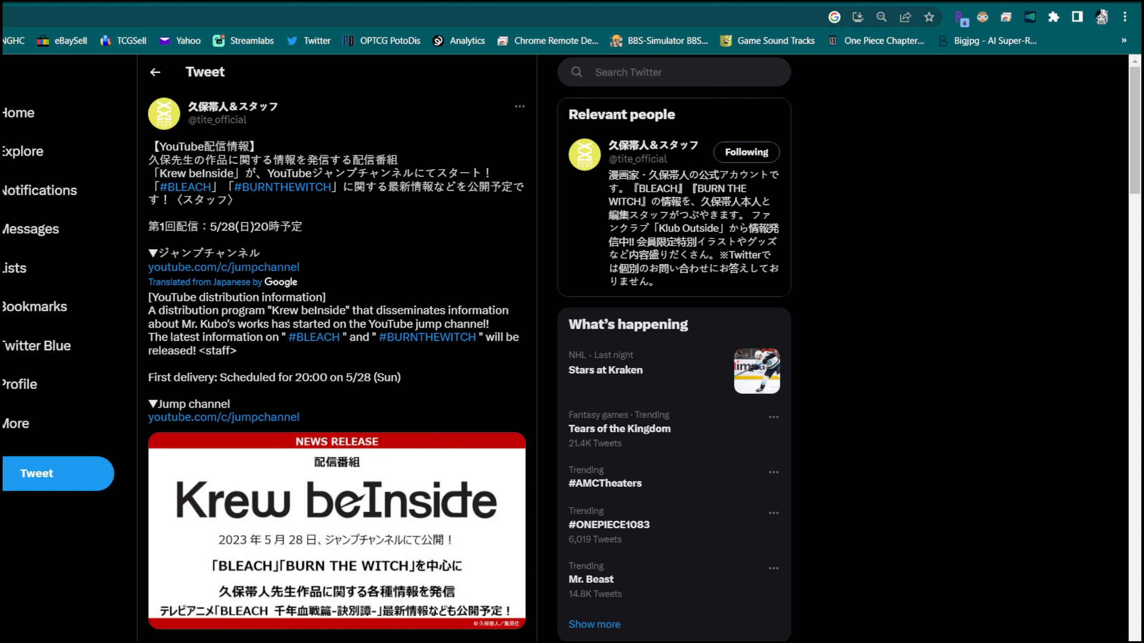
drag(148, 377, 350, 382)
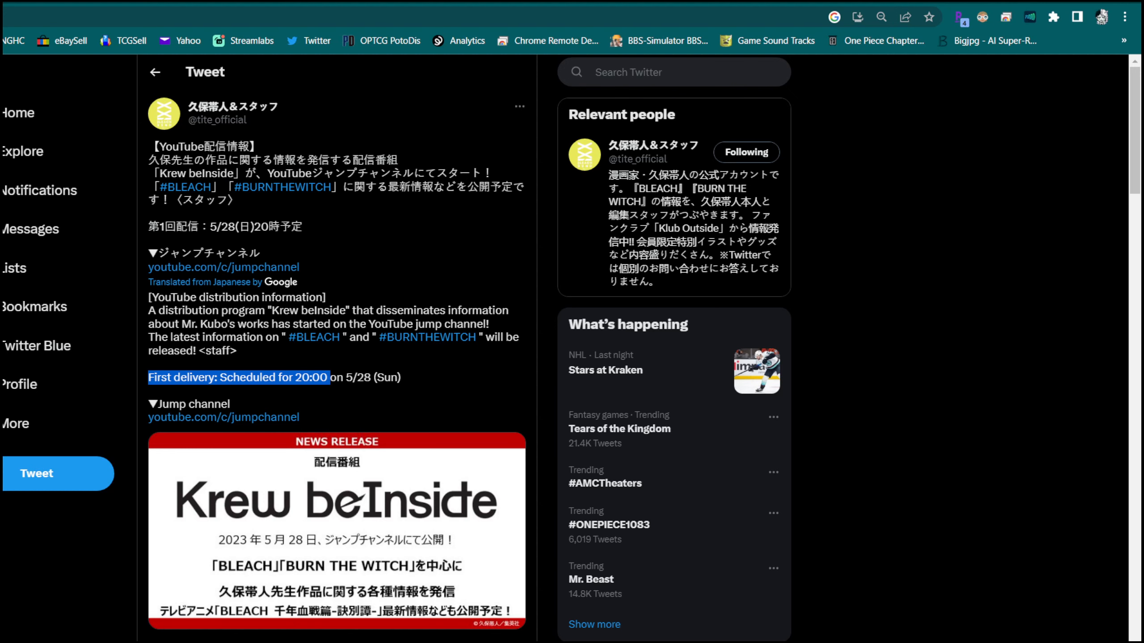
click(219, 107)
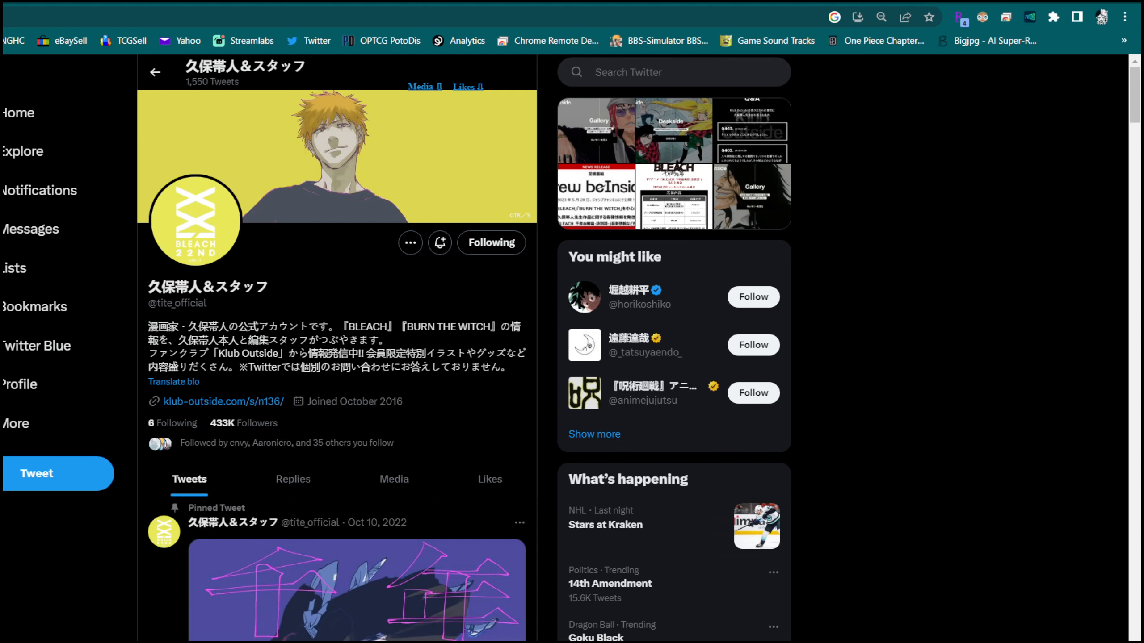
key(alt+Left)
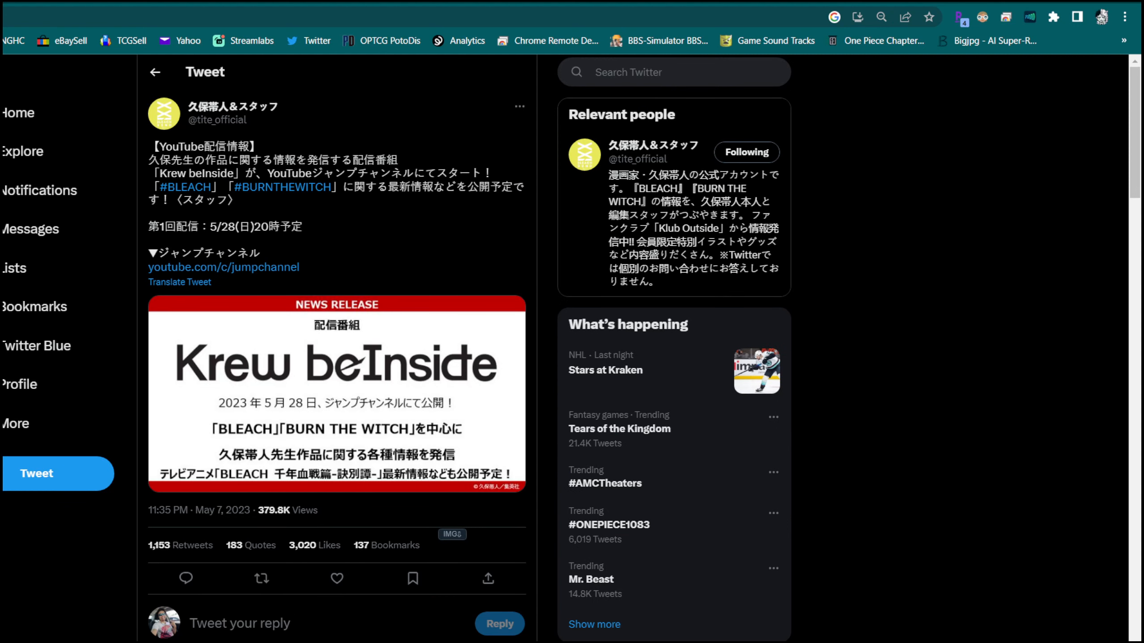
click(184, 284)
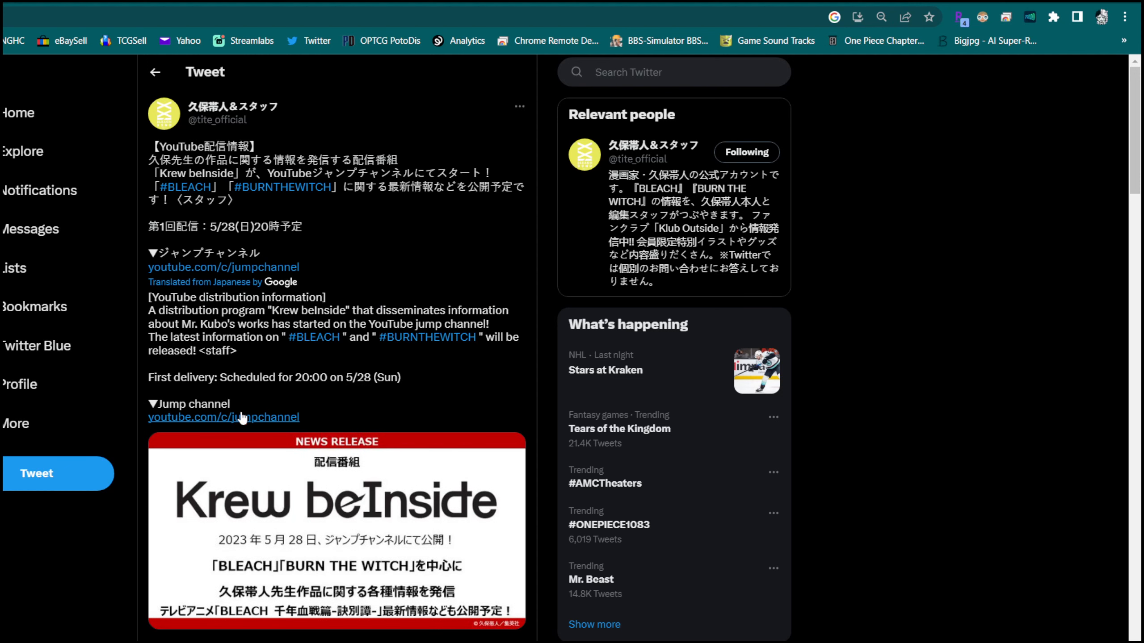
drag(331, 377, 294, 377)
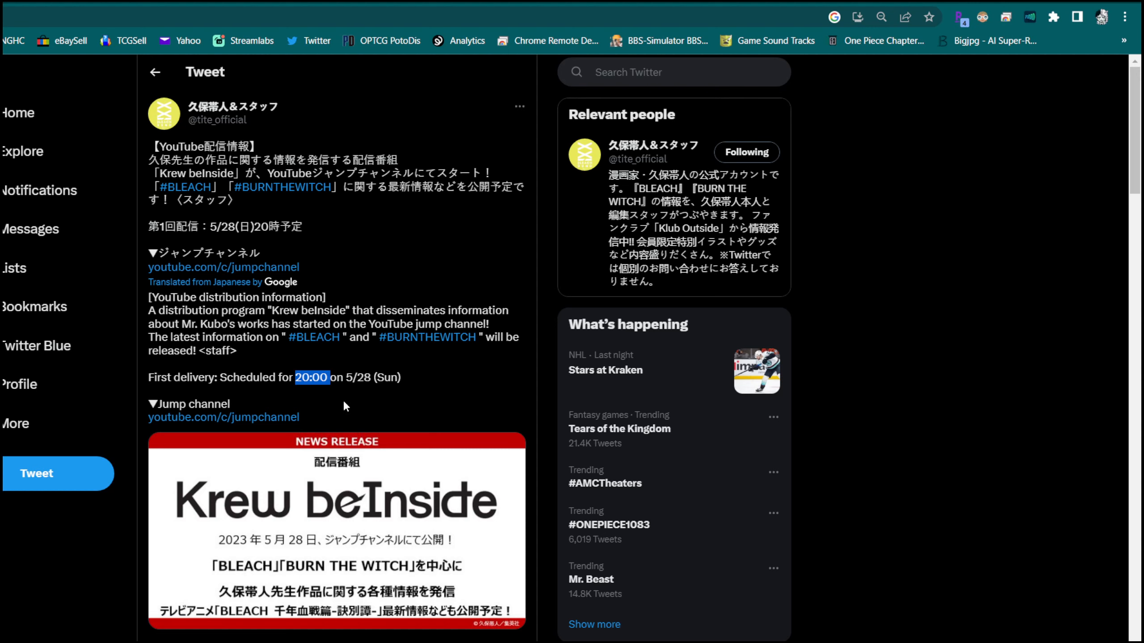
drag(301, 378, 343, 378)
click(344, 378)
drag(291, 378, 352, 378)
click(352, 378)
- Highlight the 20:00 on 5/28 broadcast time, then retweet the Krew beInside announcement
drag(385, 377, 295, 377)
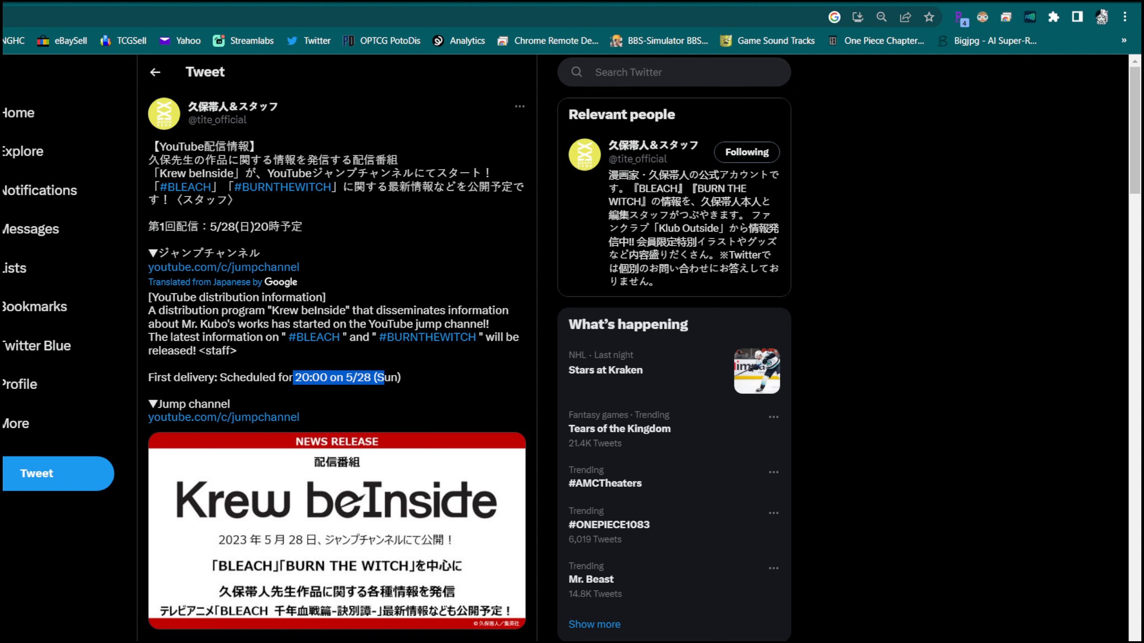
scroll(265, 636, down, 2)
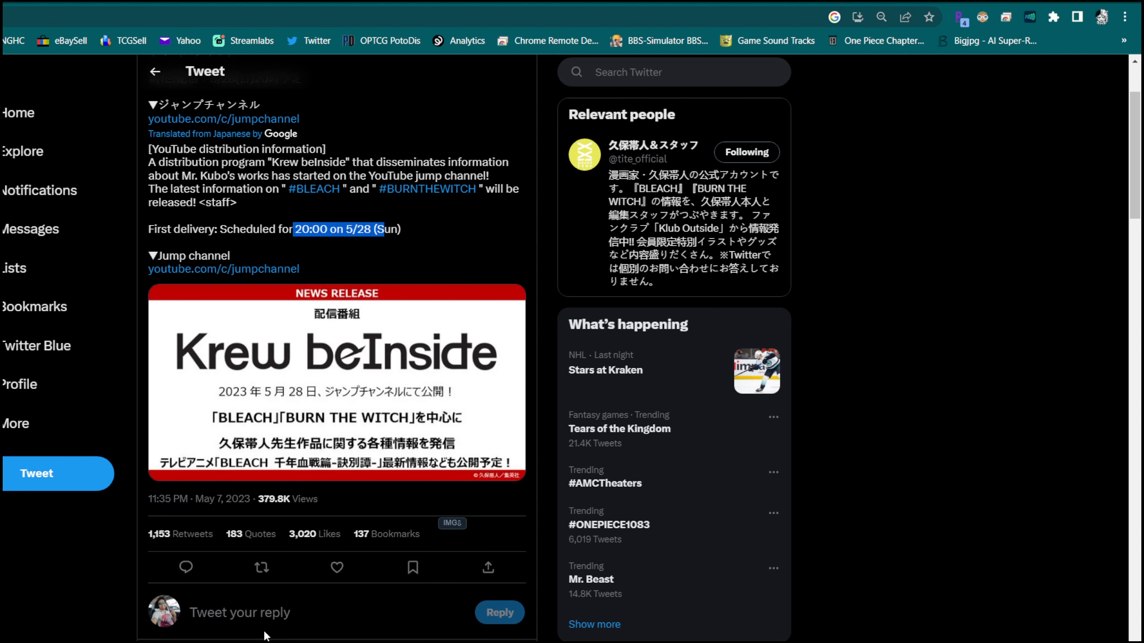
click(262, 568)
click(207, 569)
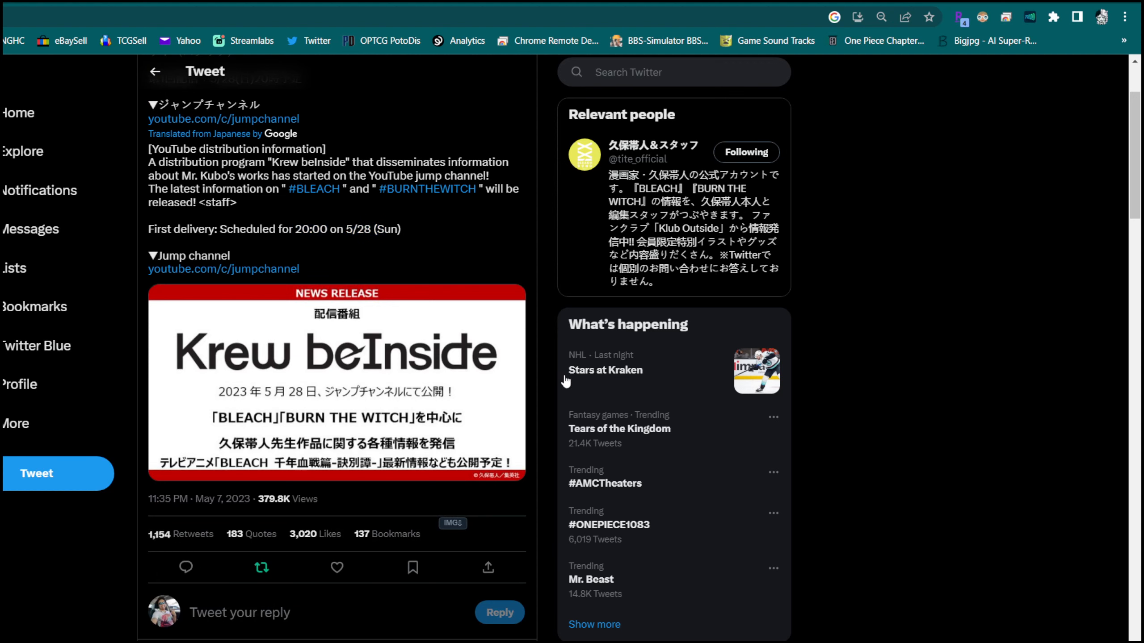
scroll(237, 246, up, 2)
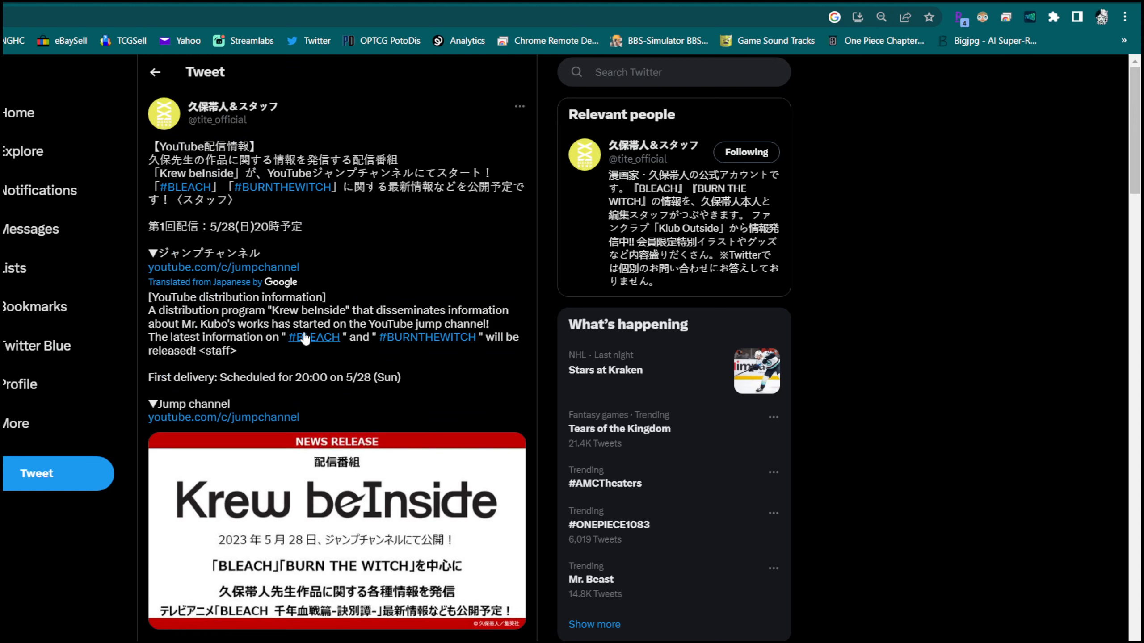
drag(282, 310, 342, 345)
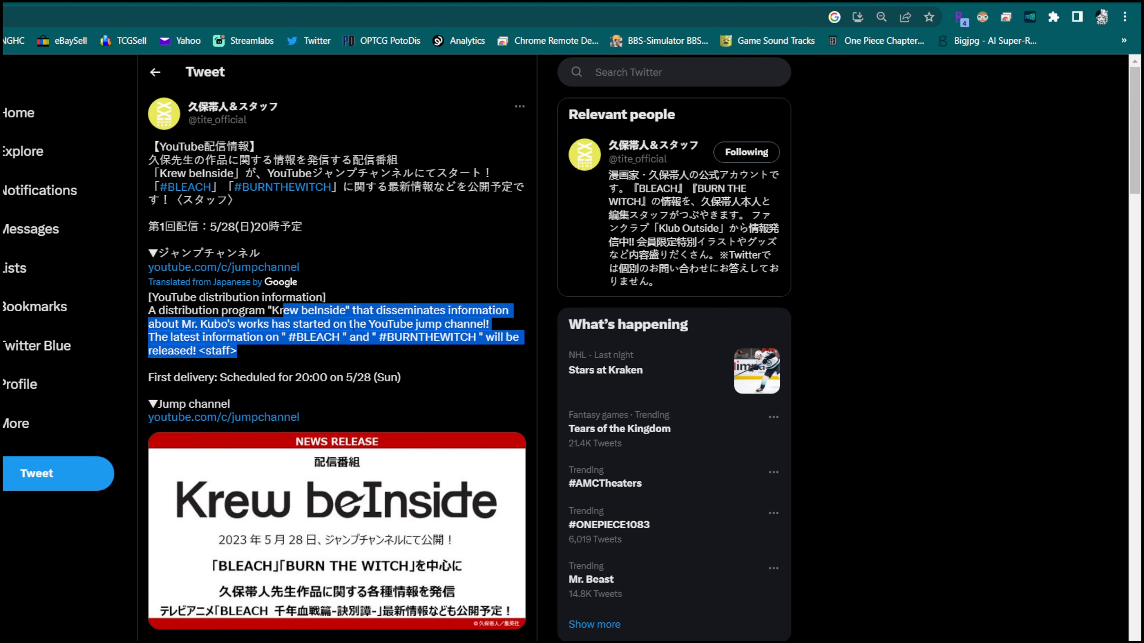
click(406, 321)
drag(407, 324, 484, 345)
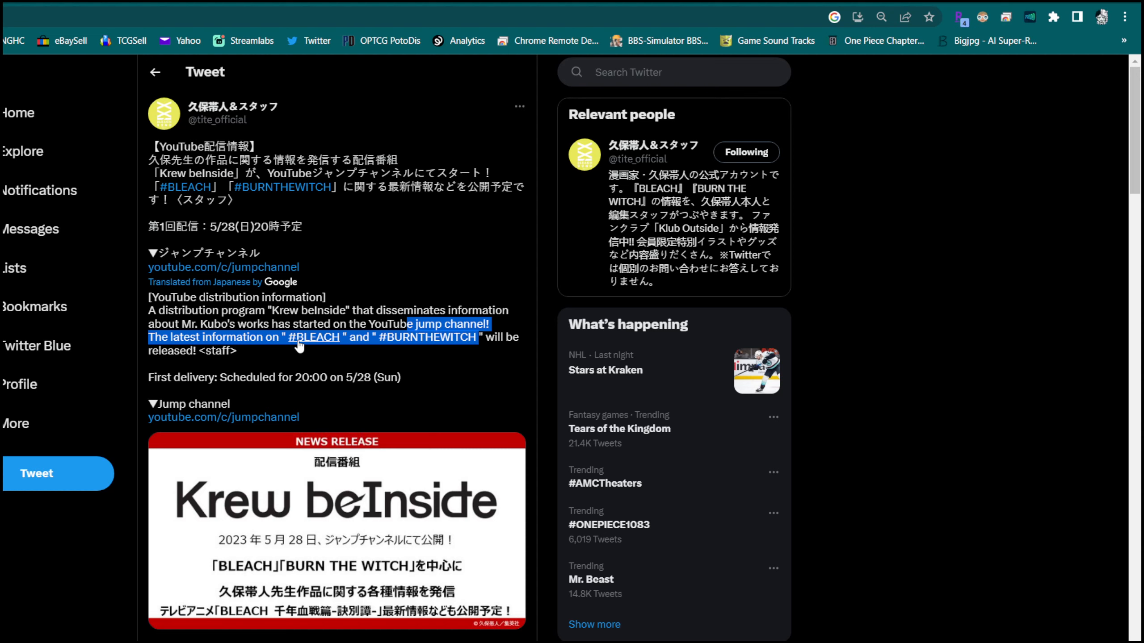
drag(267, 310, 370, 324)
click(370, 323)
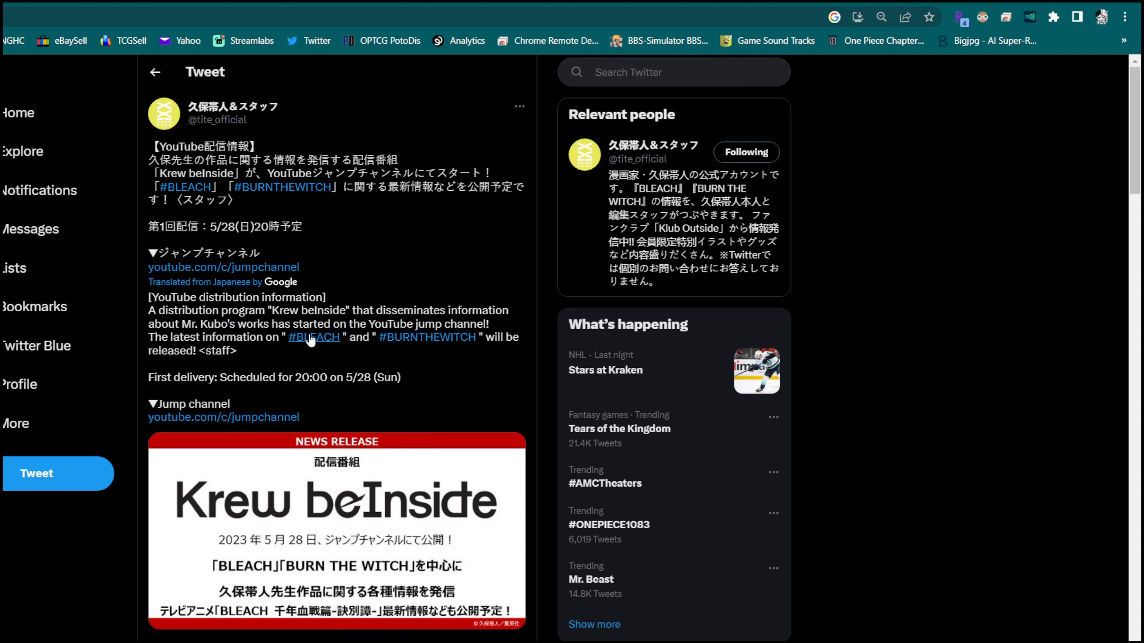
drag(247, 324, 341, 360)
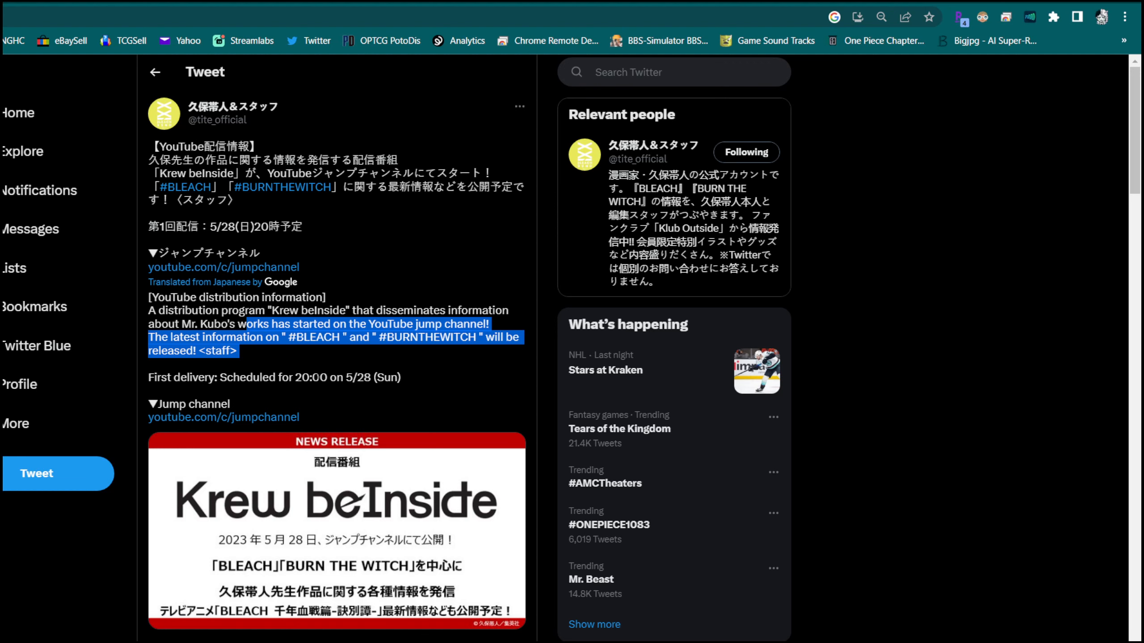
click(328, 373)
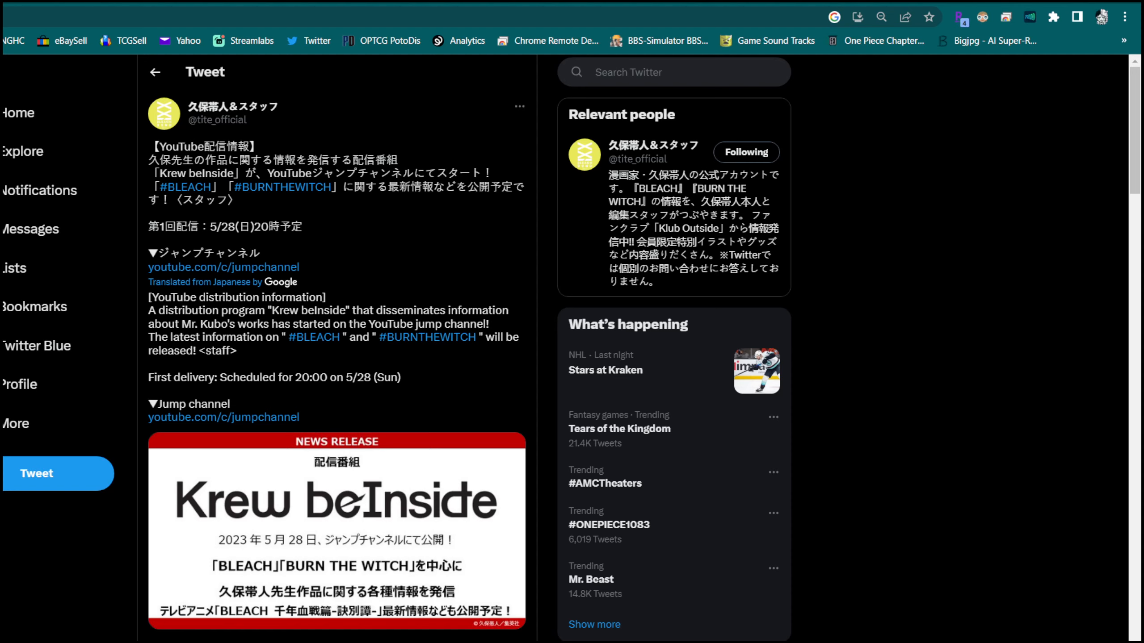
- Search Atau Rindō in a new tab, reach his Bleach Wiki page and enlarge the Rindō's Shikai panel
key(ctrl+t)
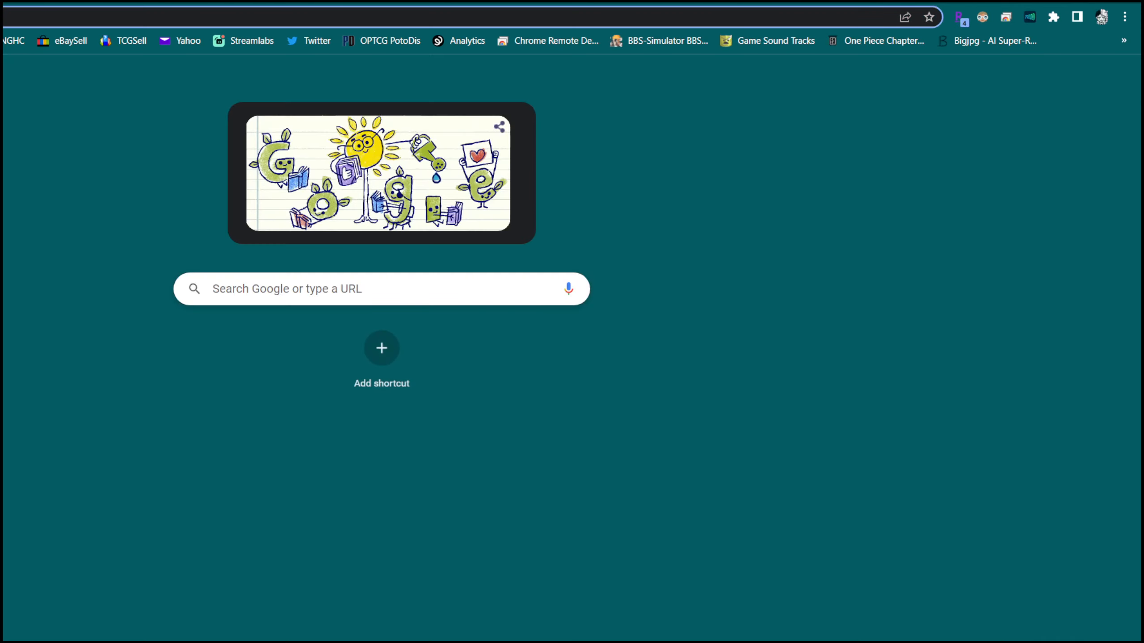
key(Return)
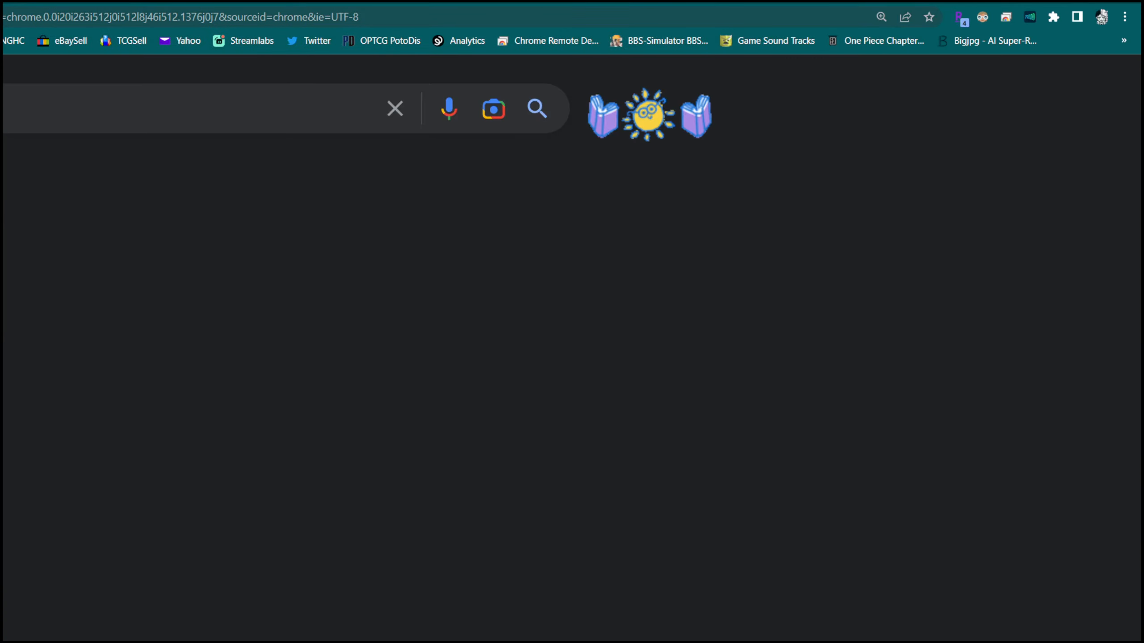
click(81, 333)
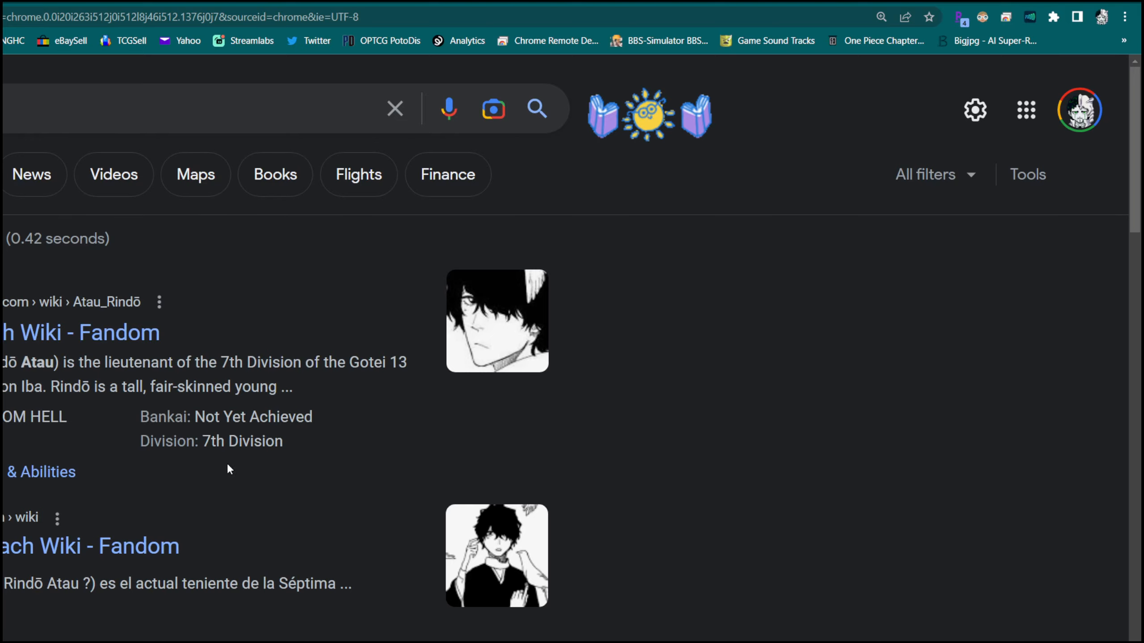
scroll(287, 477, down, 3)
scroll(286, 477, down, 4)
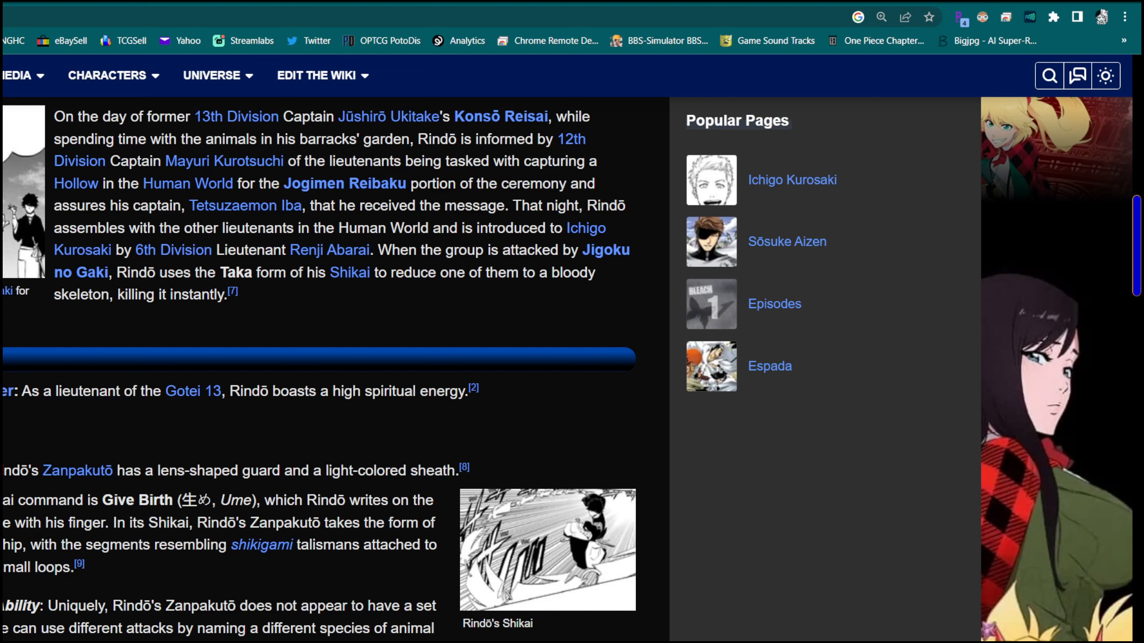
click(551, 574)
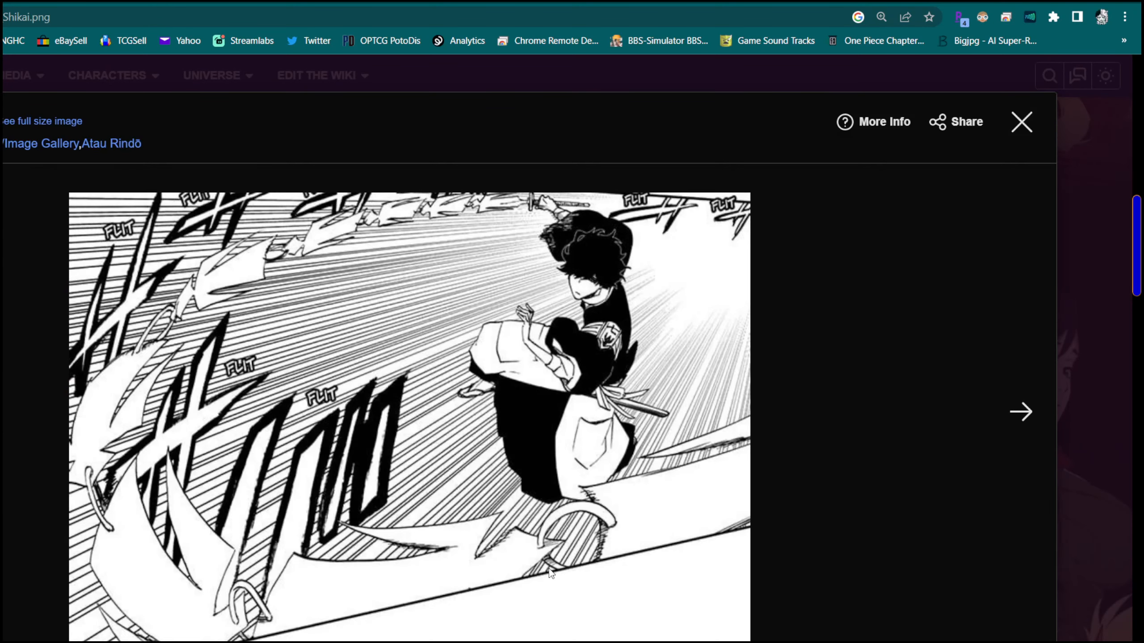